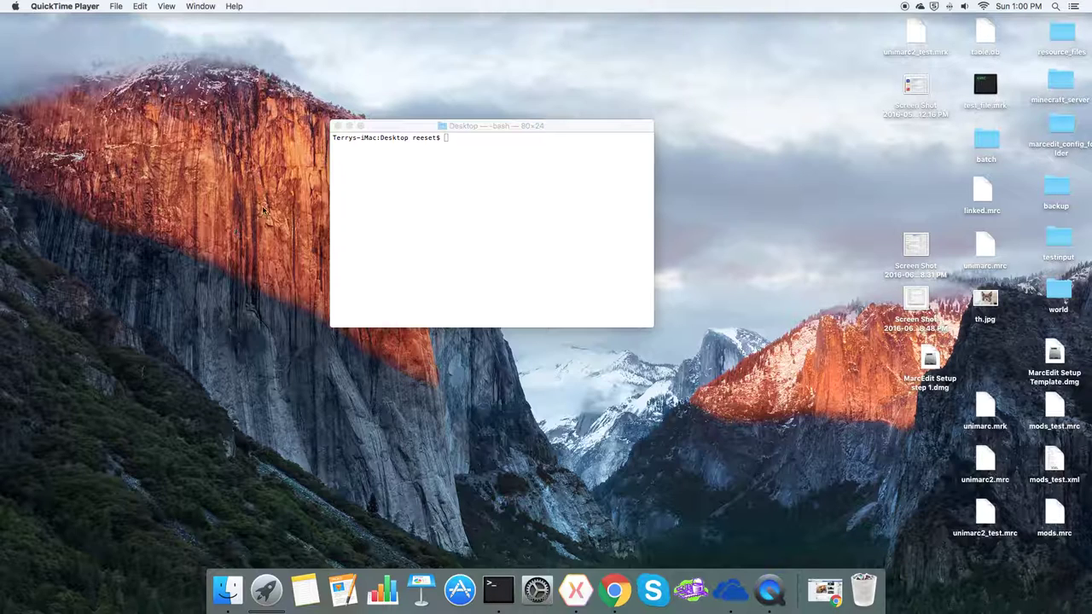
Echo $MARCEDIT_PATH to show MarcEdit's location inside MarcEdit.app/Contents/MacOS
click(436, 150)
text(echo )
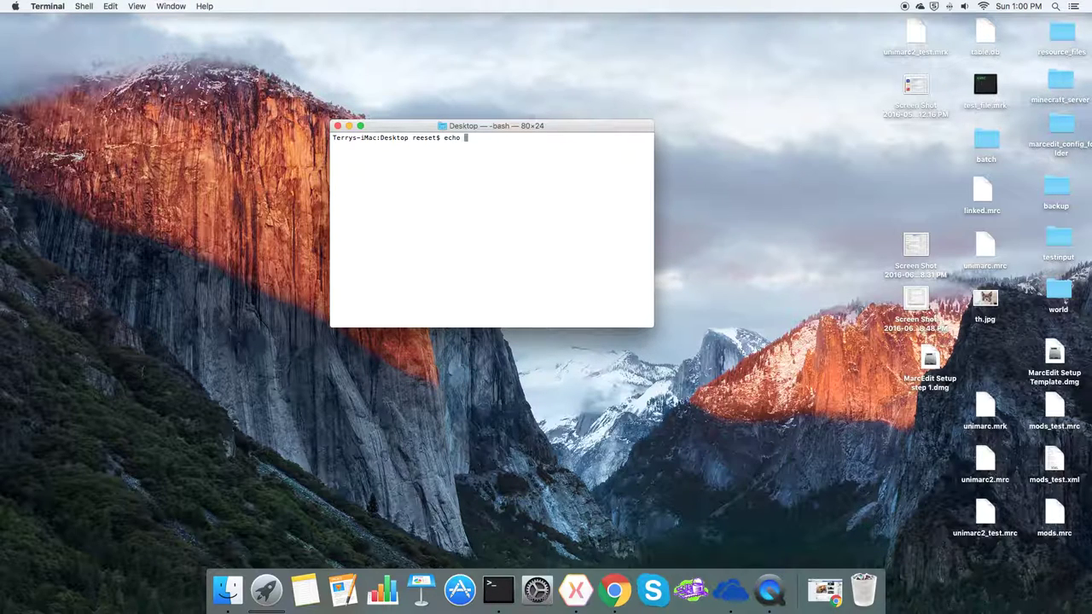
text($MARCEDIT_PATH)
key(Return)
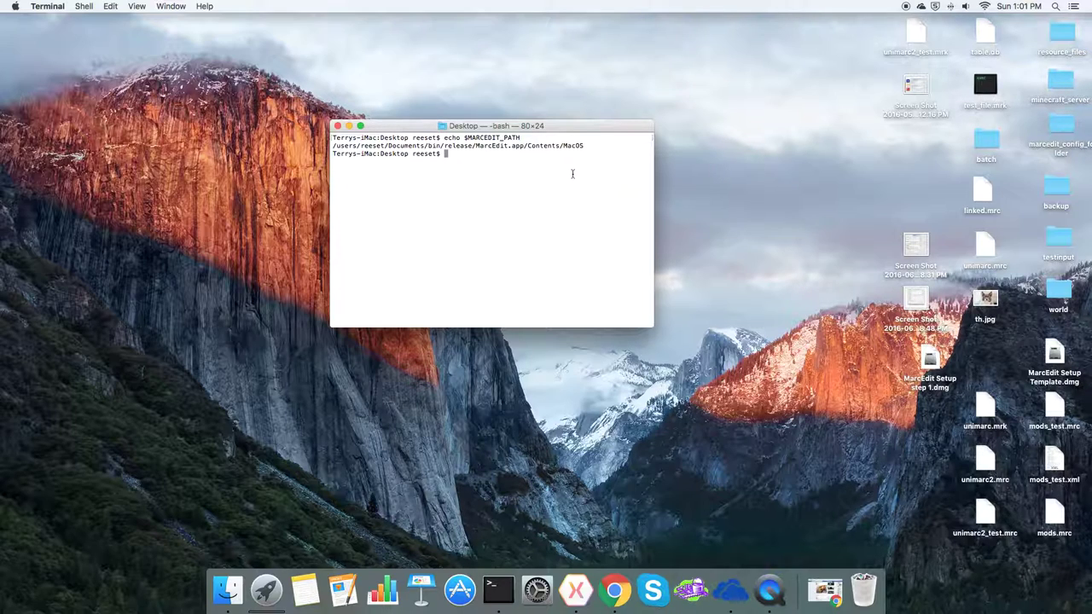
Run $MARCEDIT_PATH/MarcEdit -console to start the MarcEdit 6.2 console at its Source File prompt
text($MAC)
key(BackSpace)
text(RCM)
key(BackSpace)
text(EDIT_PATH/MarcEdit -conf)
text(ole)
key(Return)
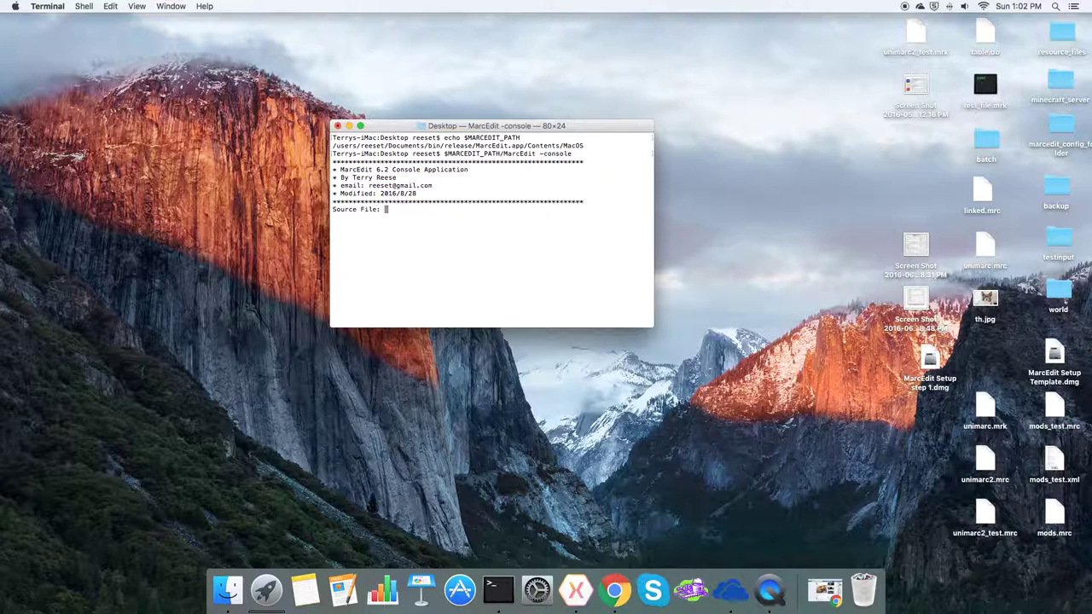
Enter Desktop linked.mrc as source and linked_console.mrk as destination, then run break on 20 records
text(/users/De)
key(BackSpace)
key(BackSpace)
text(reeset/Desktop/linked.mrc)
key(Return)
text(/users/M)
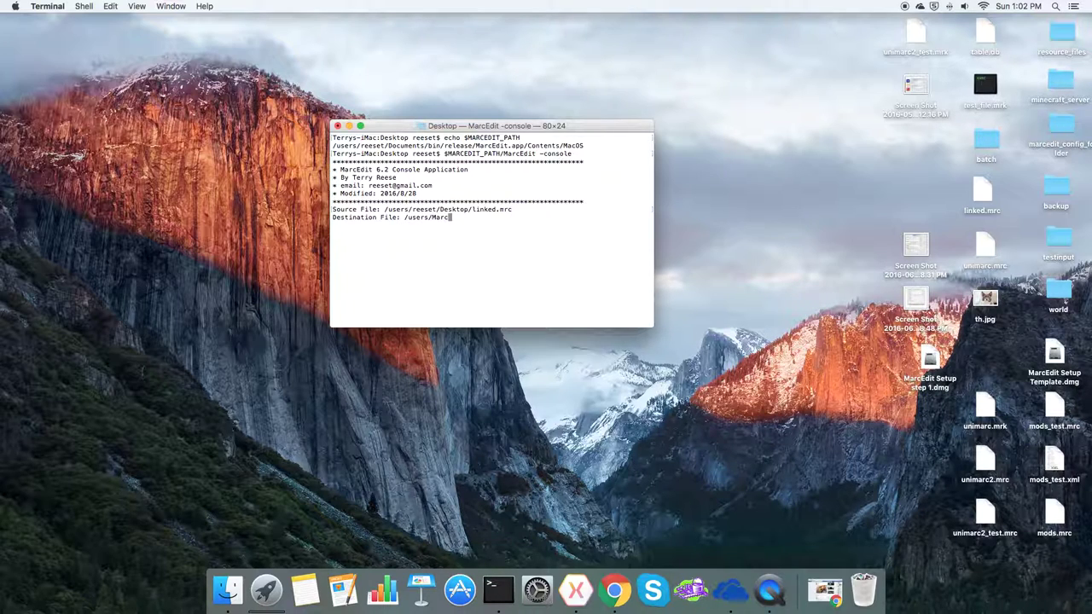
key(BackSpace)
text(reeset/Desktop/linked_console.mrk)
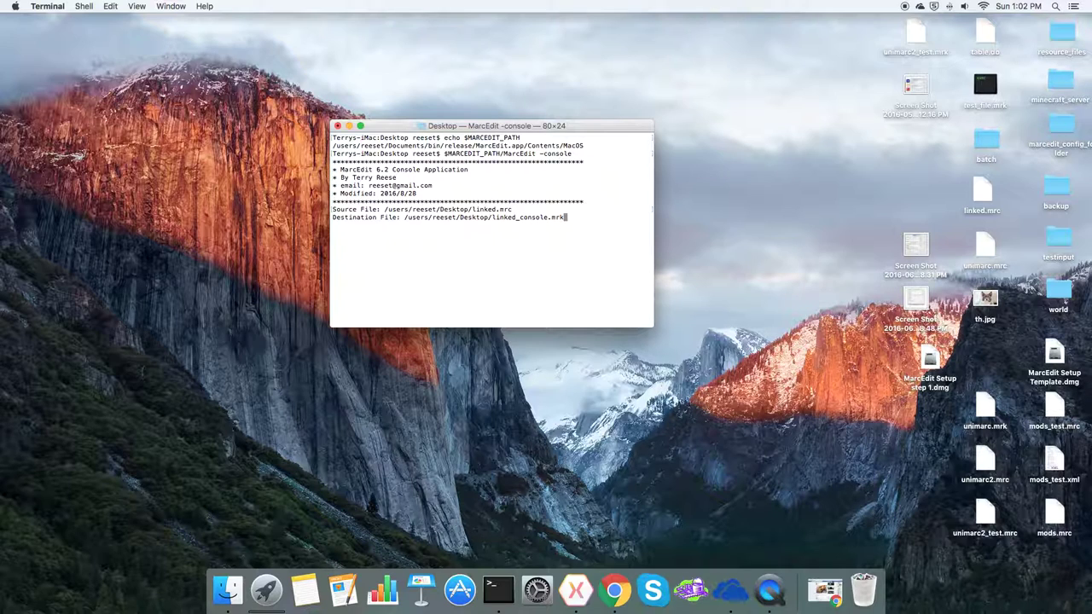
key(Return)
text(break)
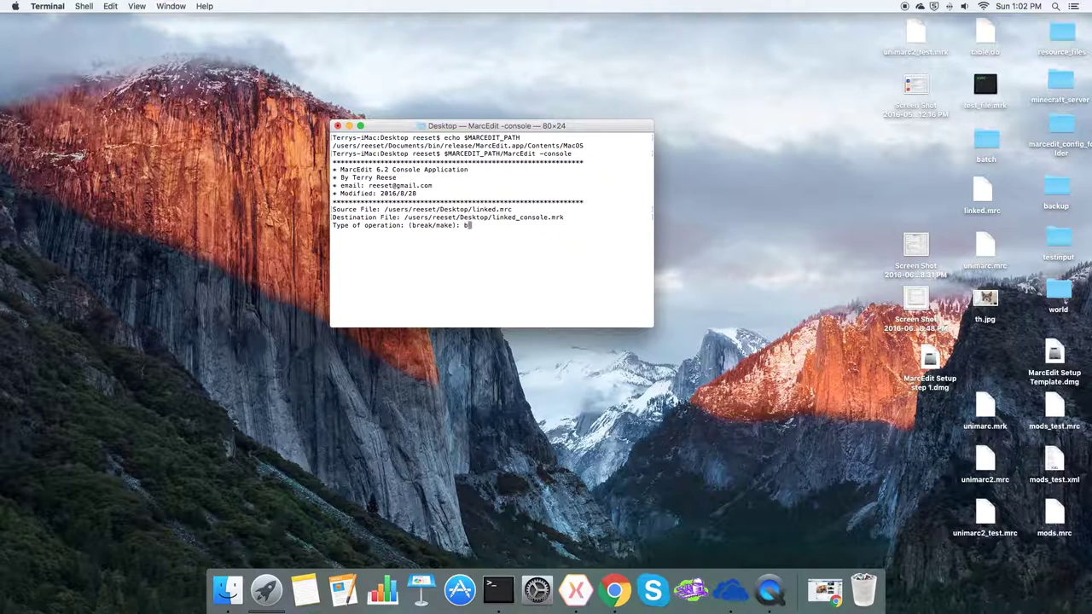
key(Return)
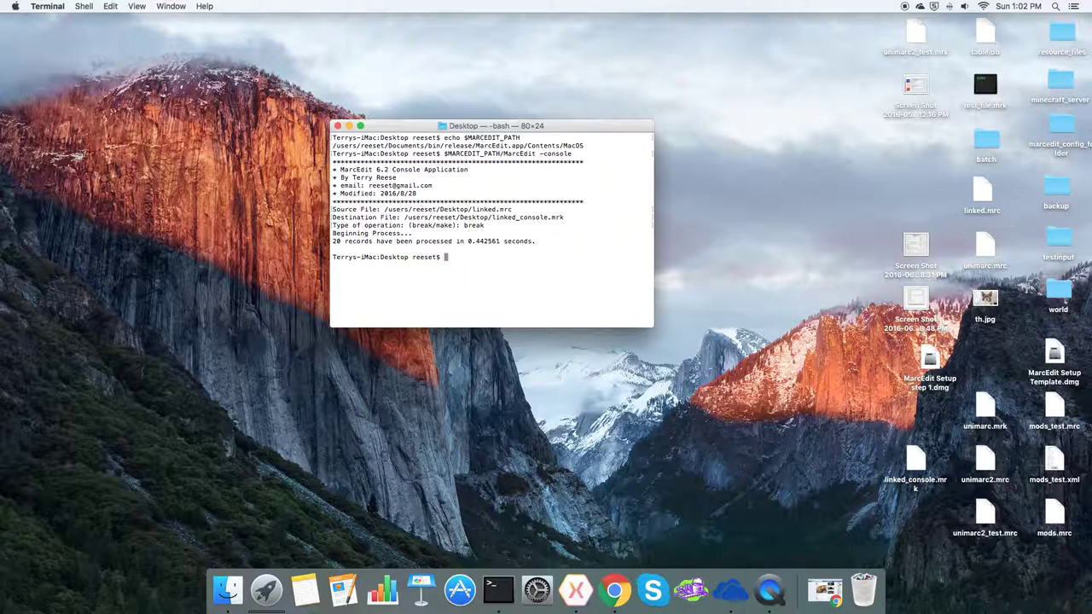
Run $MARCEDIT_PATH/MarcEdit -help and scroll through its arguments and library source codes
text($MARCEDIT_PATH/MarcEdit -help)
key(Return)
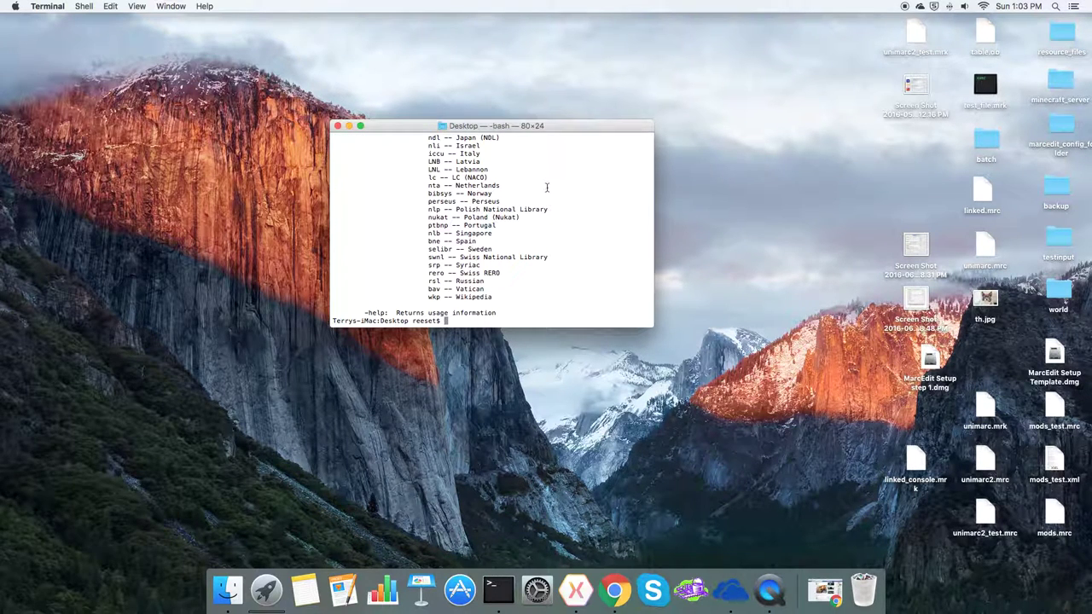
scroll(547, 188, up, 10)
scroll(547, 188, up, 6)
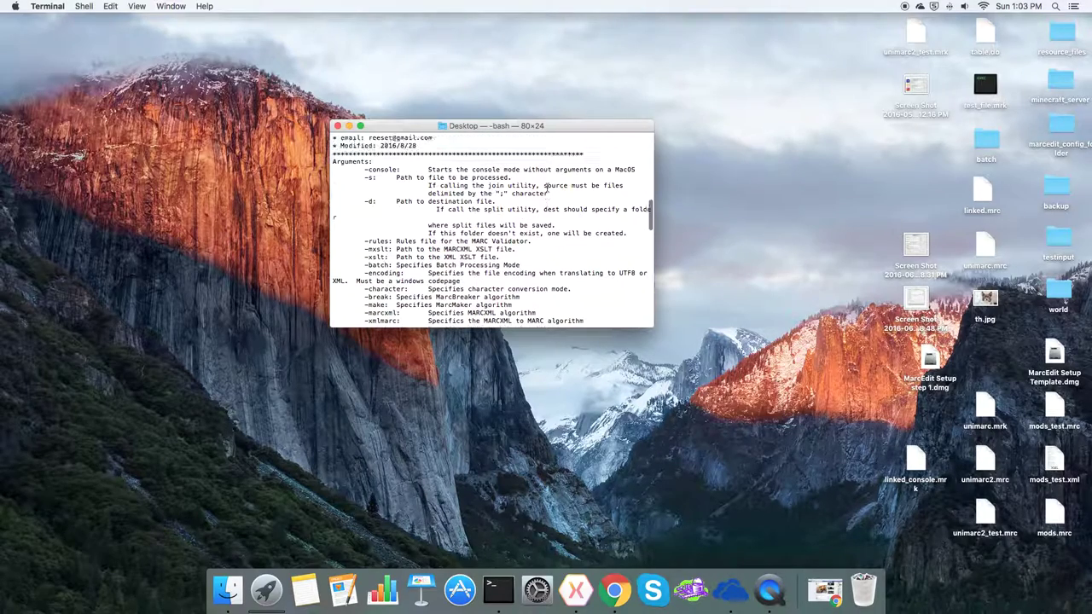
scroll(547, 187, down, 10)
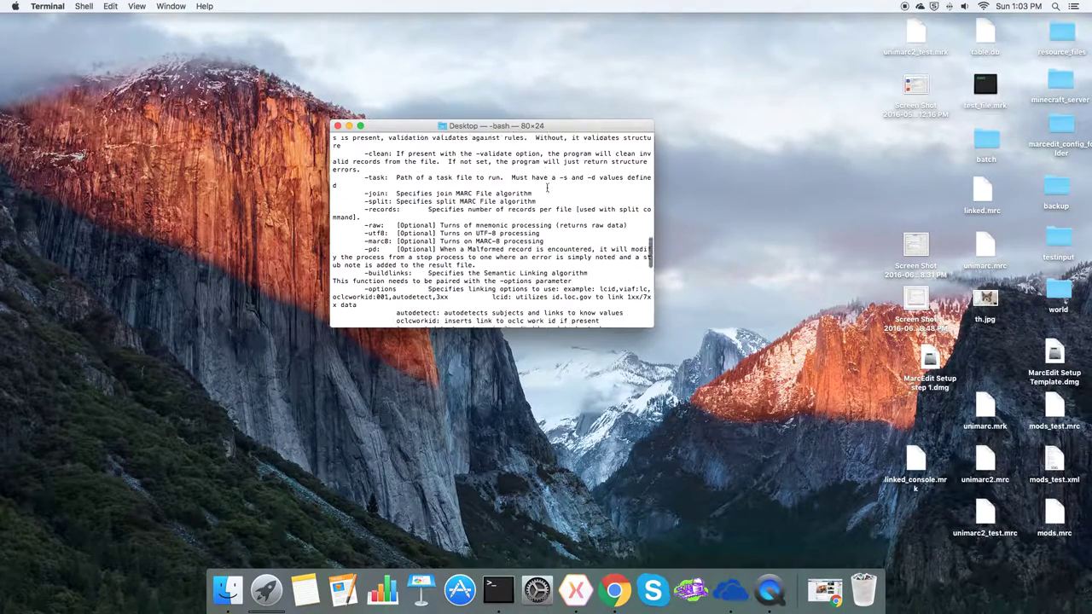
scroll(547, 188, down, 15)
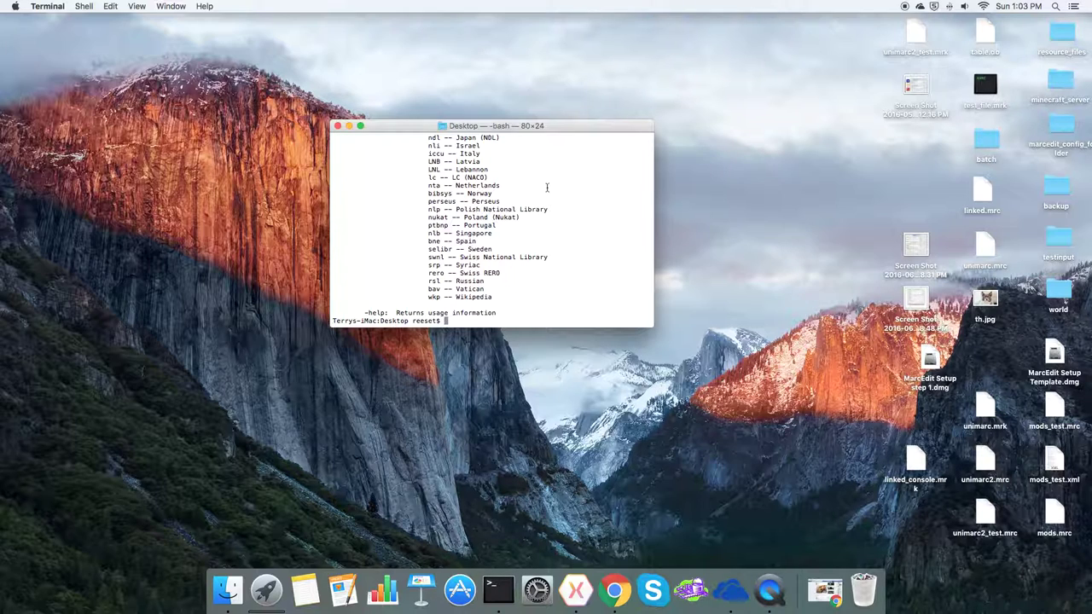
List the Desktop files with ls, then run MarcEdit with -s linked.mrc, -d linked_console.mrk and -break
text(ls)
key(Return)
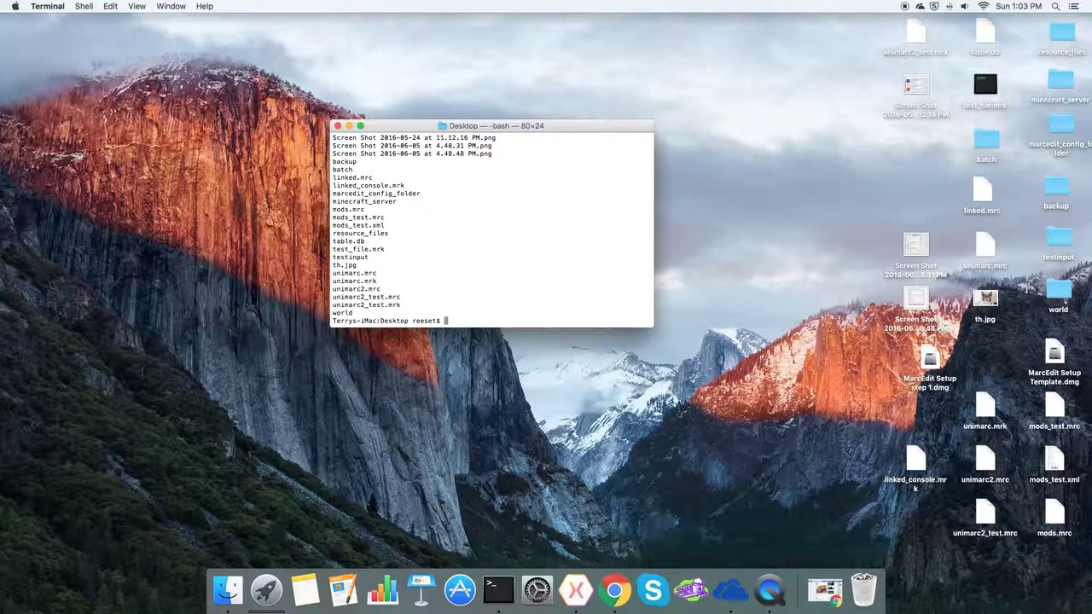
text($MARCEDIT_PATH/MarcEdit -s /users/)
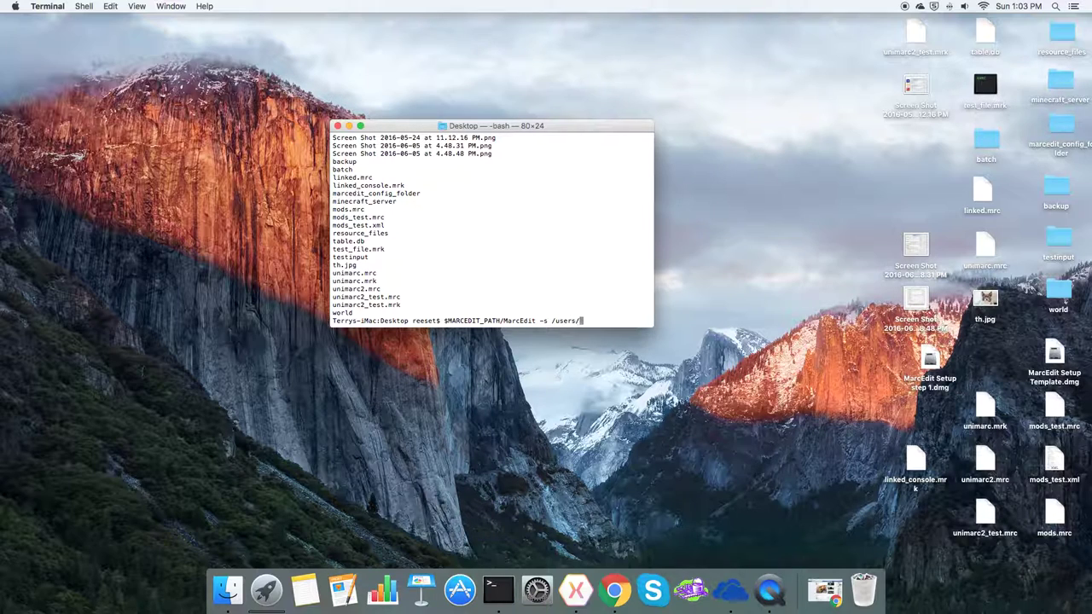
text(reeset/Desktop/Linked.)
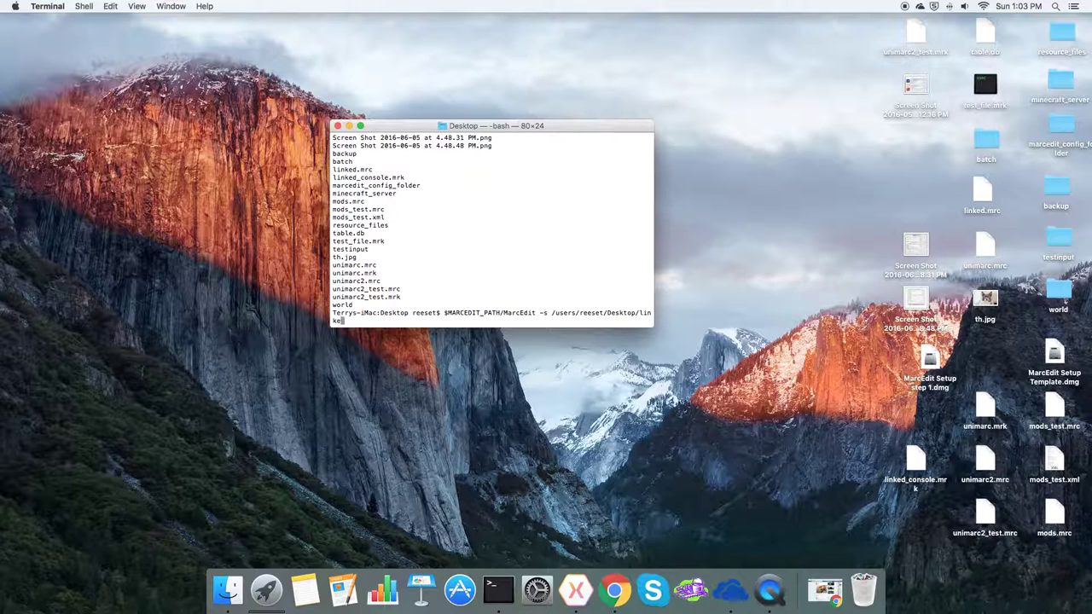
text(mrc -d )
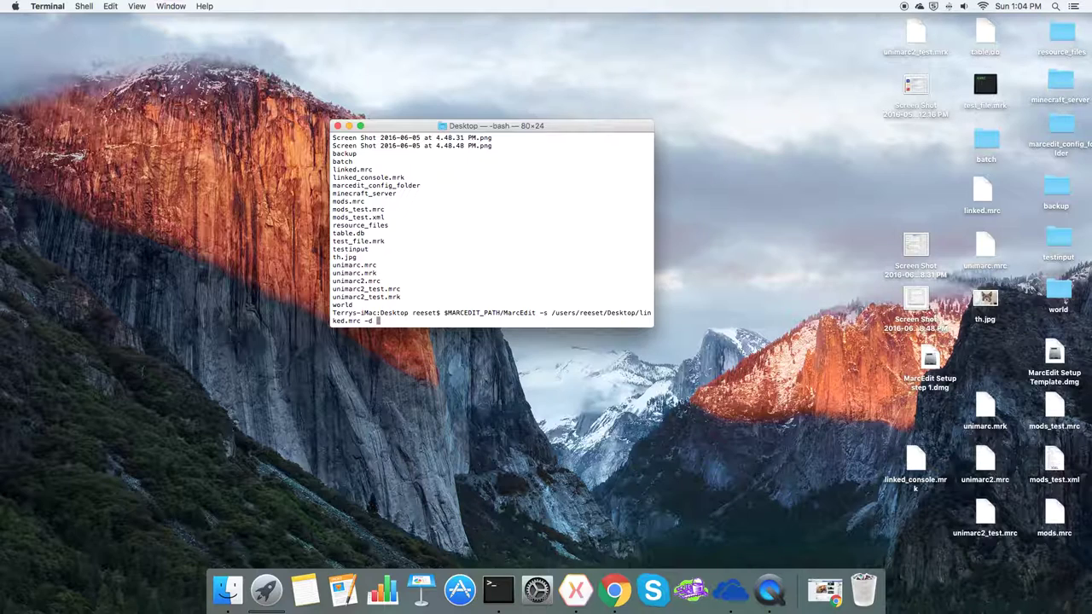
text(/users/reeset/Desktop/linked_consol)
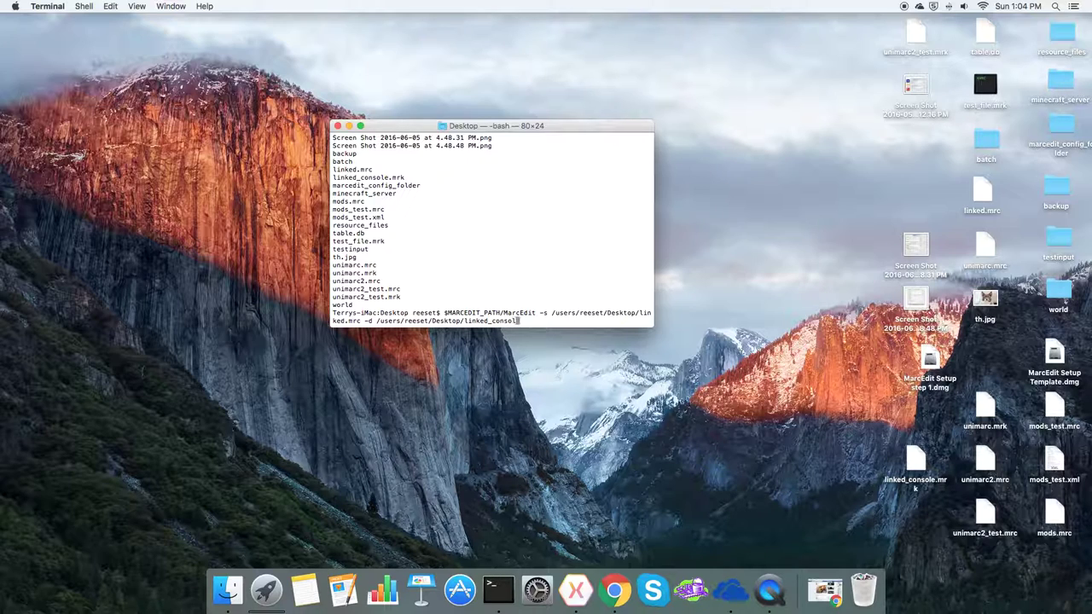
text(e.mrk -break)
key(Return)
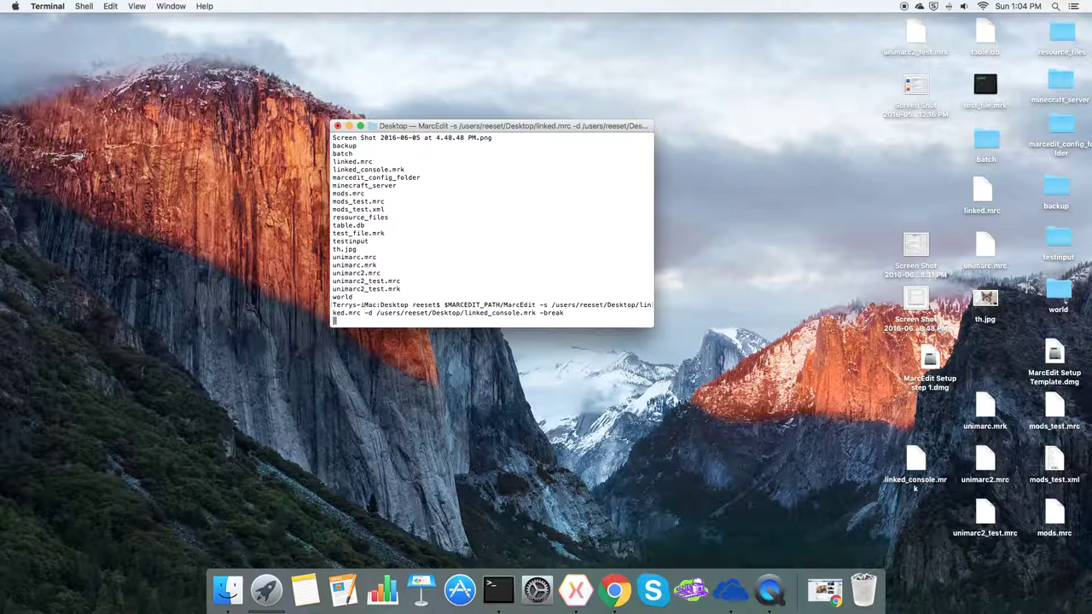